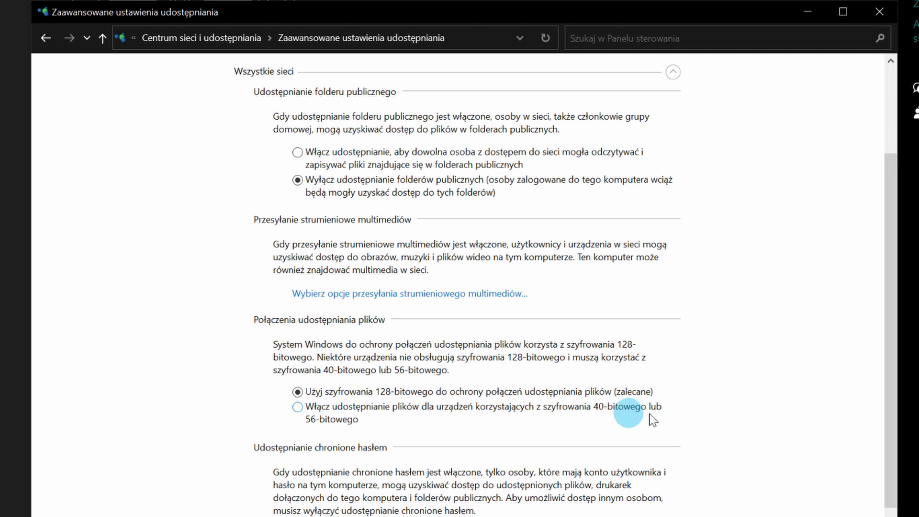
Step: Save the advanced sharing settings and close both the network center and the network status settings
scroll(890, 372, down, 1)
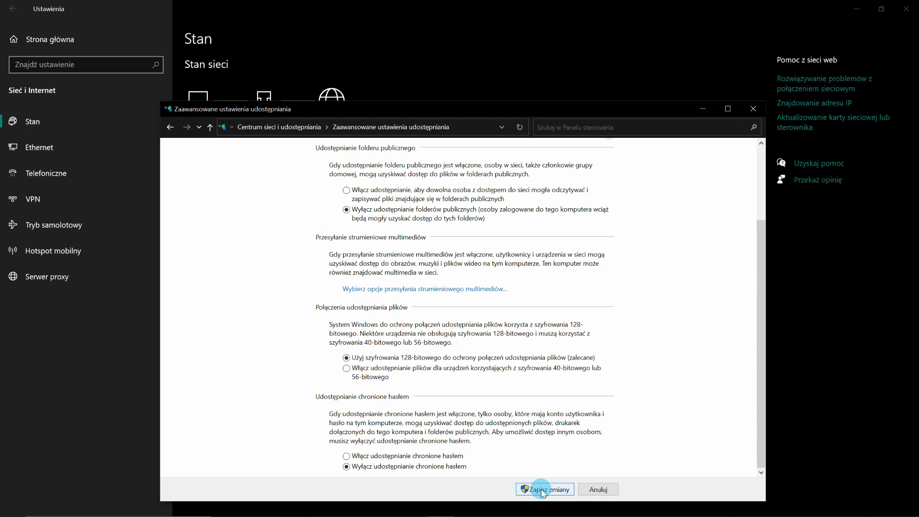
click(543, 490)
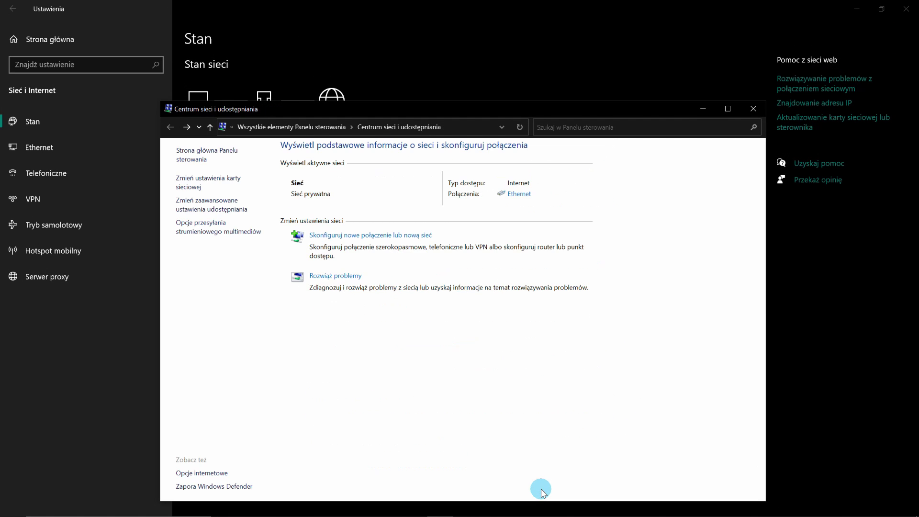
click(753, 108)
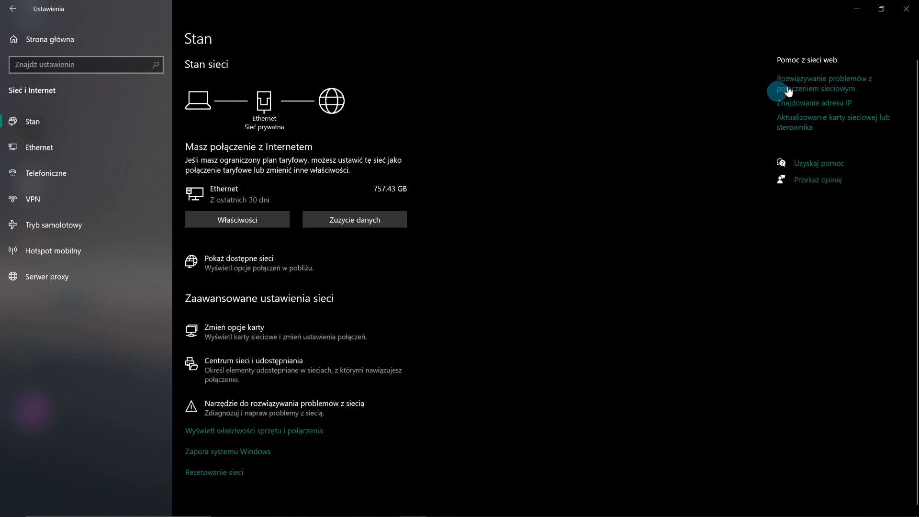
click(906, 10)
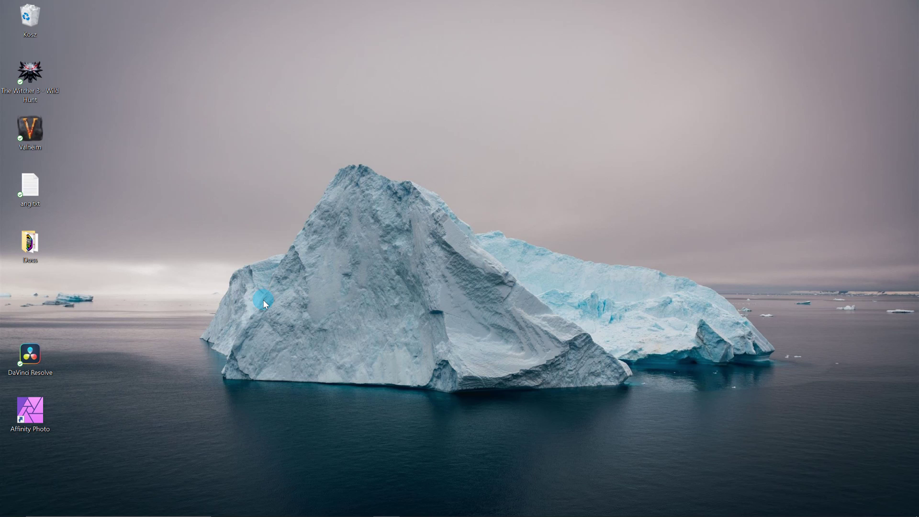
Step: Open File Explorer, collapse the DTLplus (G:) drive and go to the Sieć (network) location
mouse_move(203, 515)
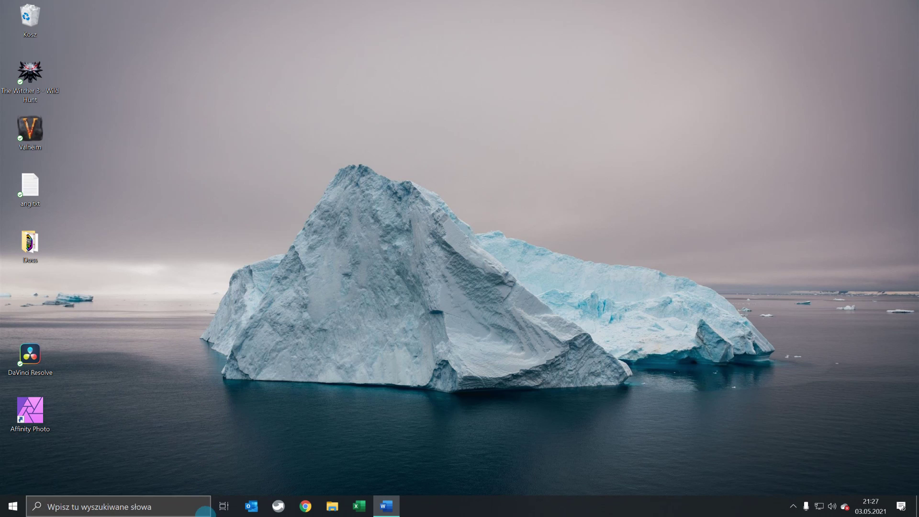
click(334, 507)
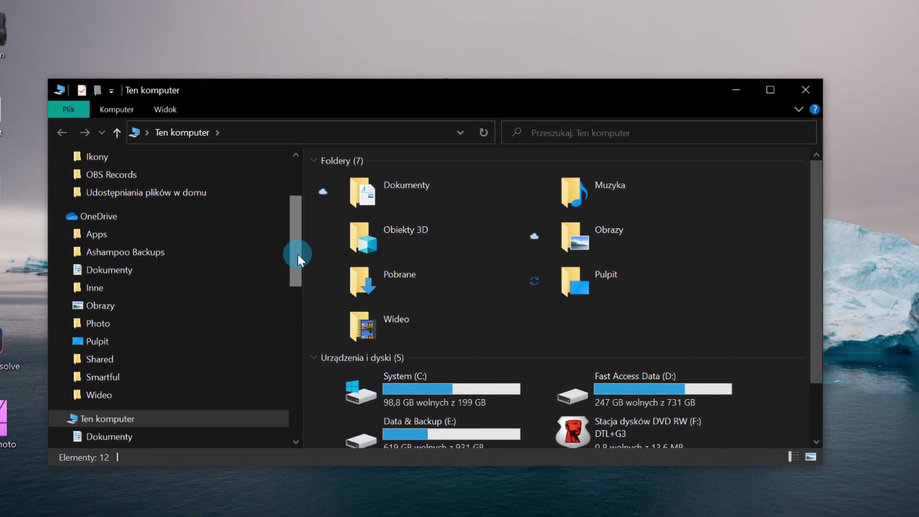
drag(297, 254, 292, 403)
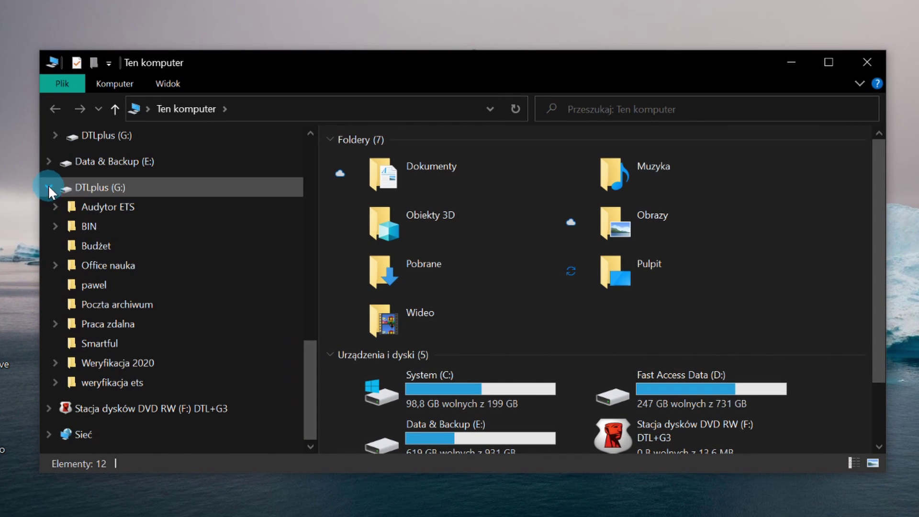
click(48, 185)
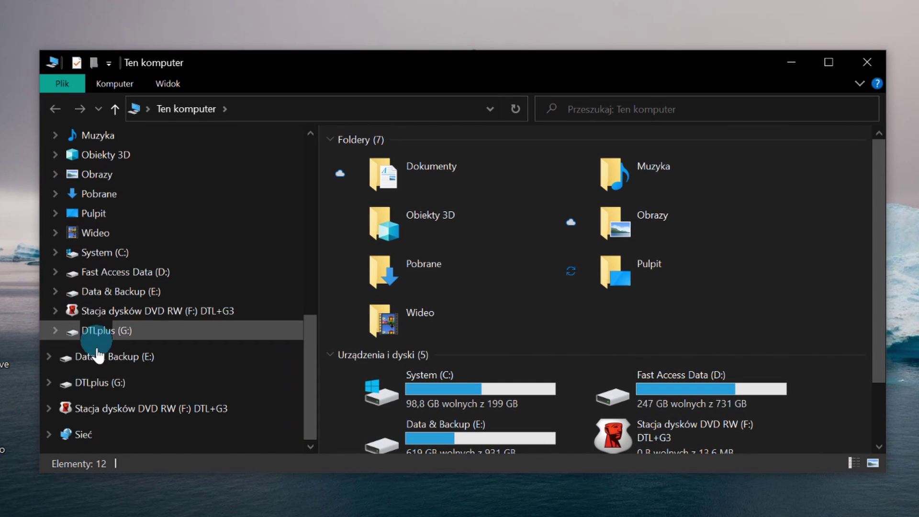
click(91, 444)
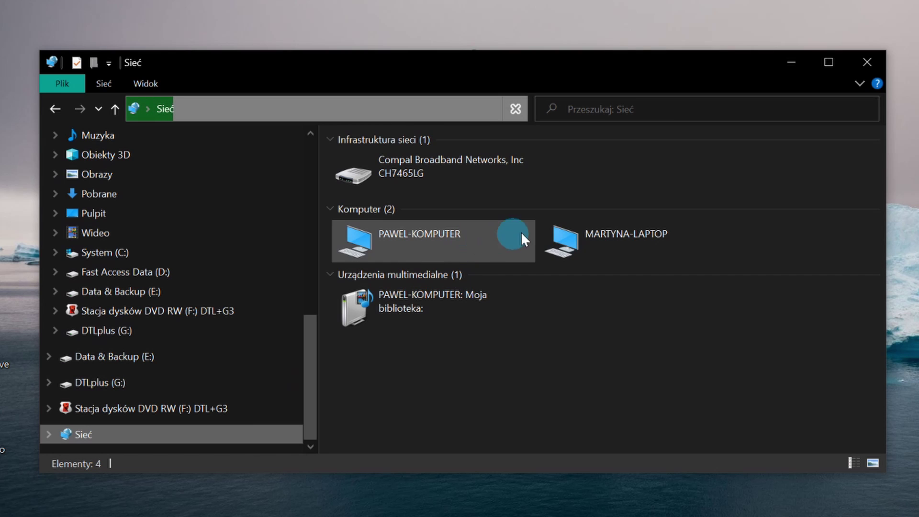
Step: Check the shared contents of each of the two computers in the network, returning to the network overview each time
double_click(406, 234)
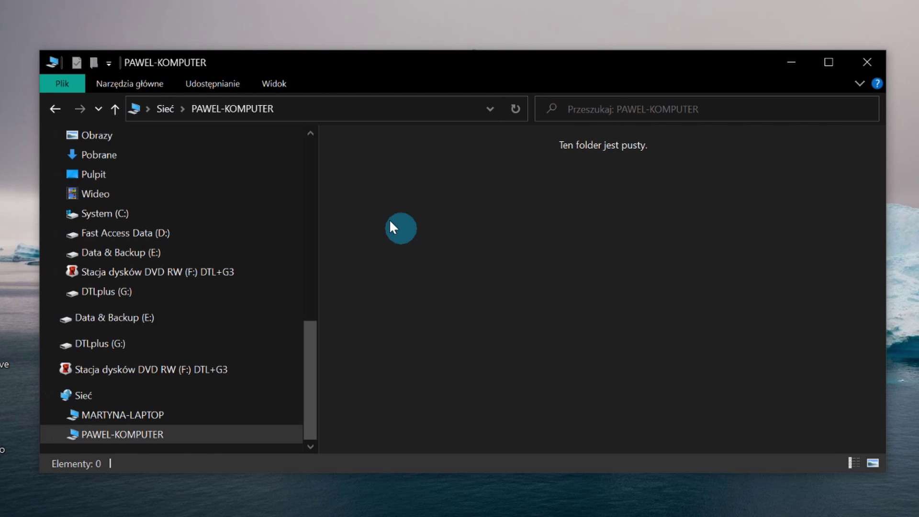
click(53, 111)
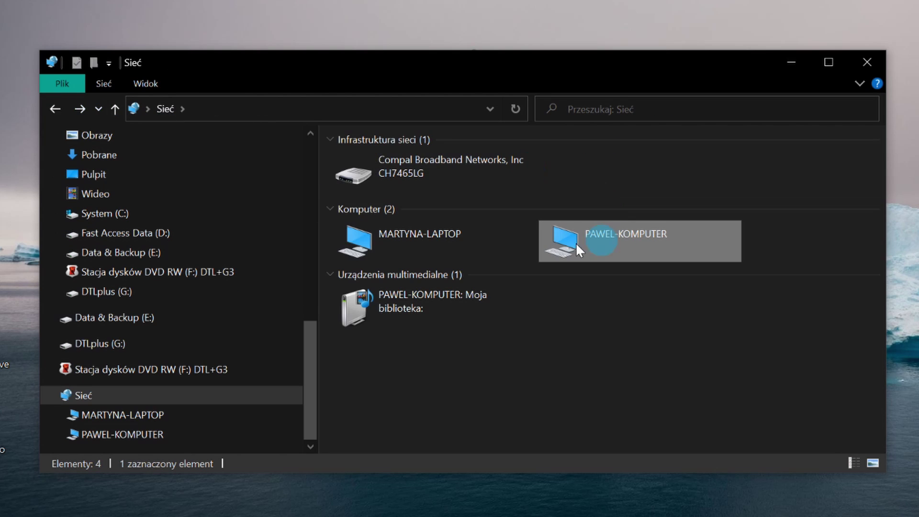
double_click(414, 242)
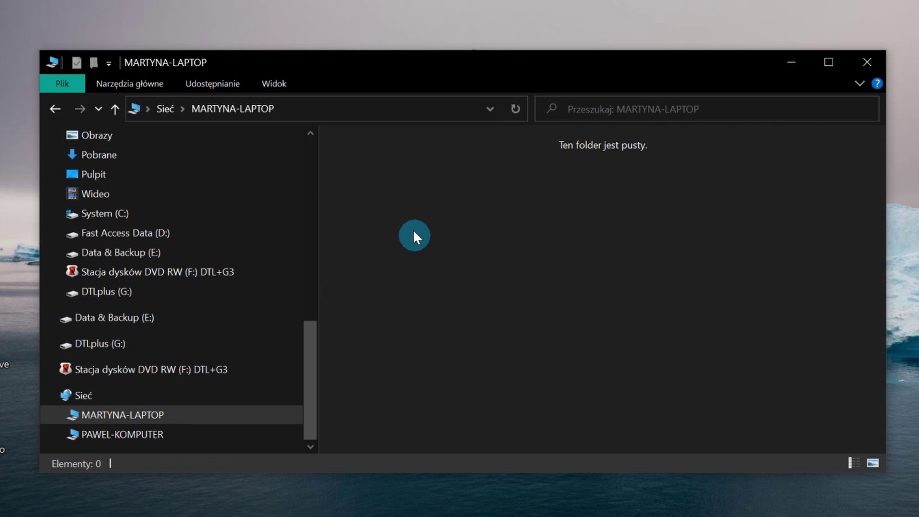
click(54, 109)
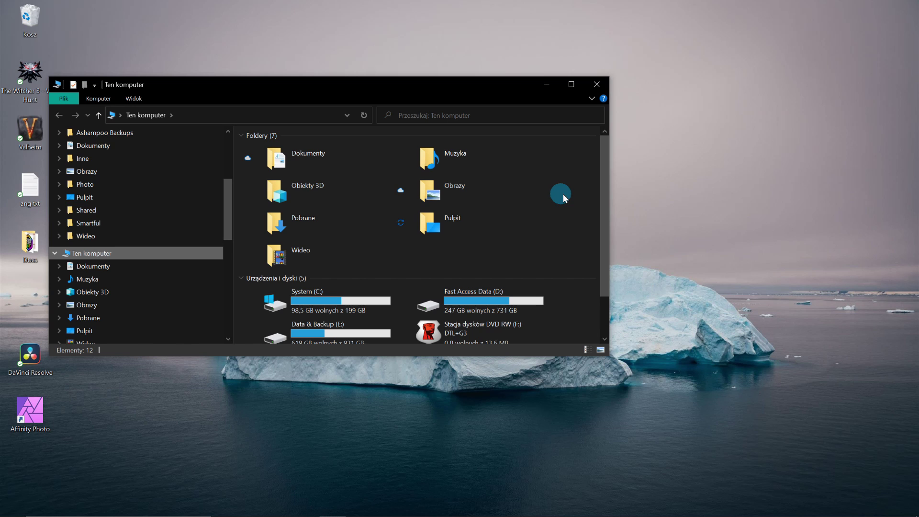
Step: On the Data & Backup (E:) drive, open the specific-people sharing options (Określone osoby) for "Folder do udostępnienia"
drag(606, 177, 605, 245)
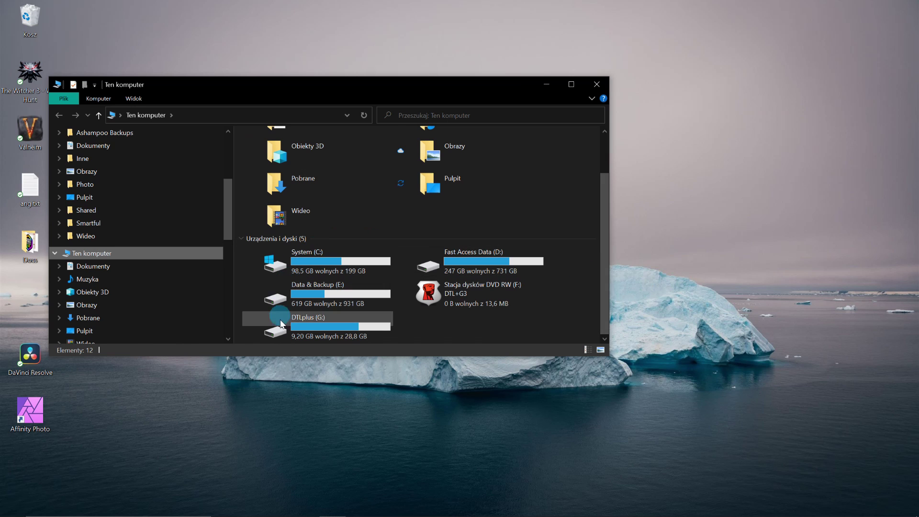
click(308, 257)
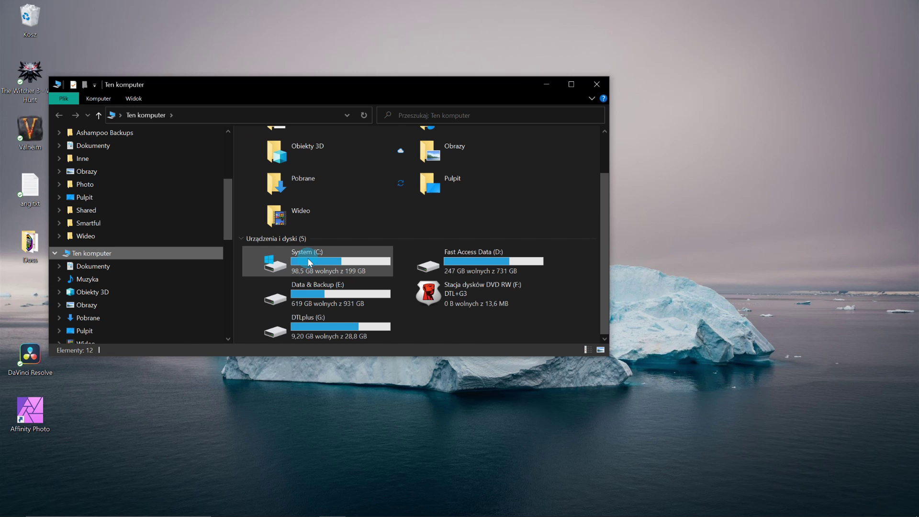
double_click(313, 283)
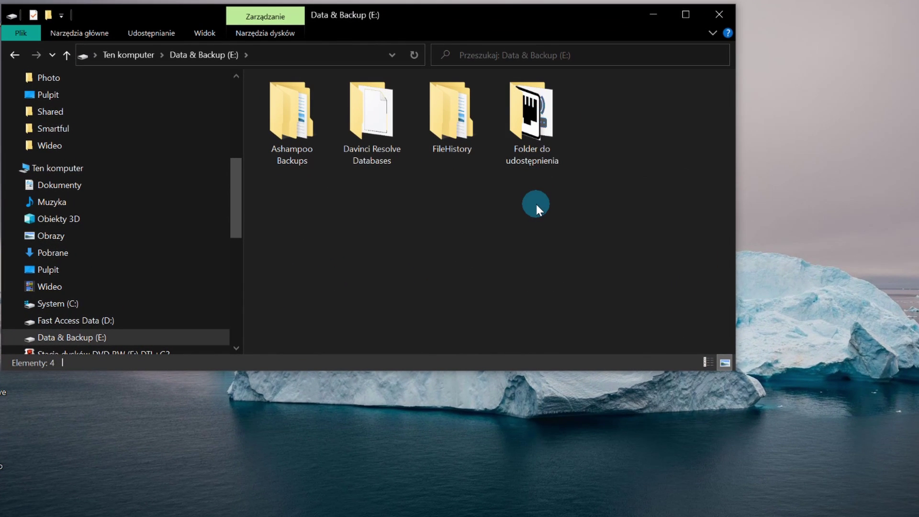
right_click(544, 109)
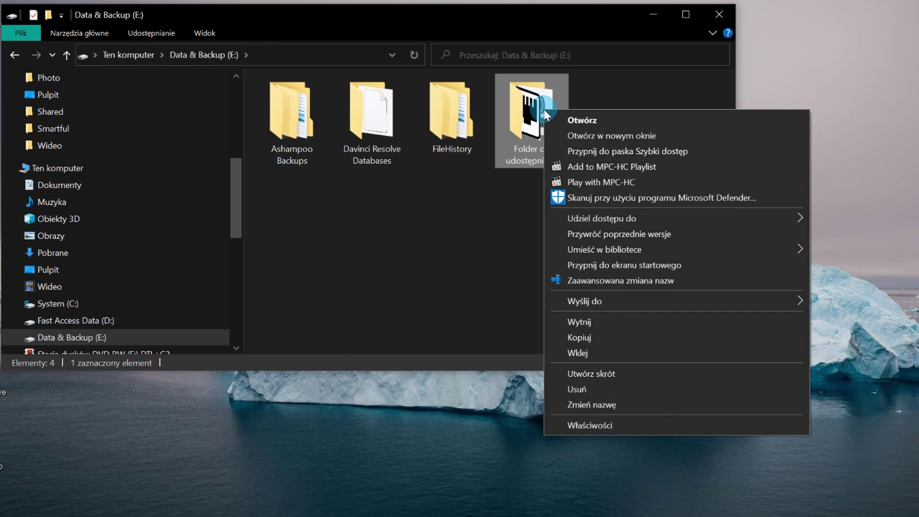
mouse_move(661, 218)
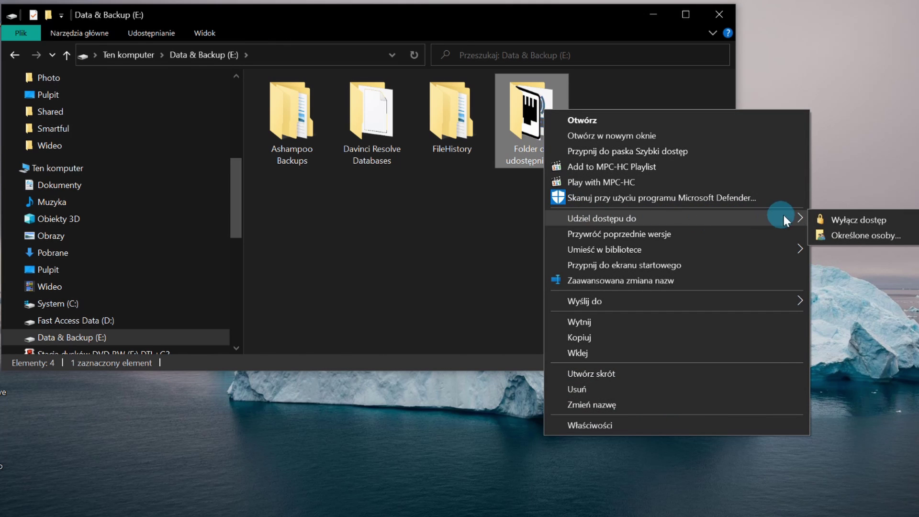
click(846, 236)
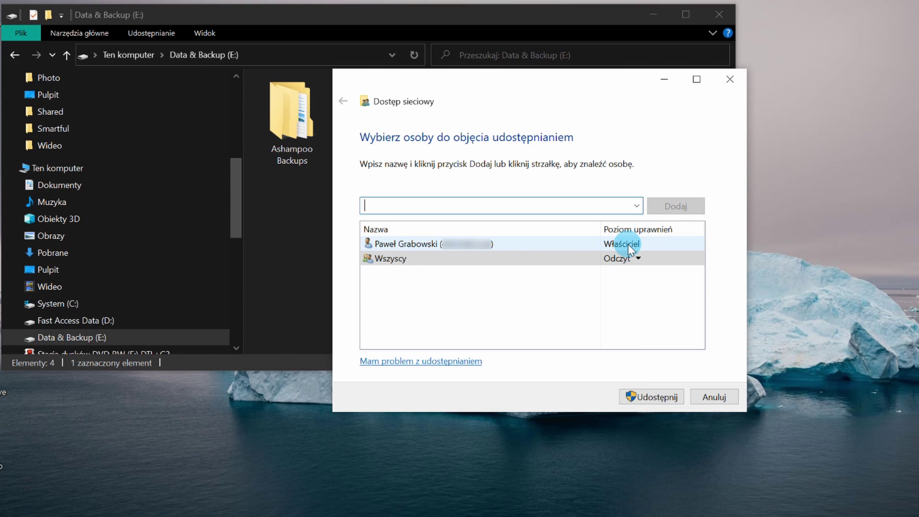
Step: Add the Wszyscy (everyone) group to the people the folder is shared with
click(636, 206)
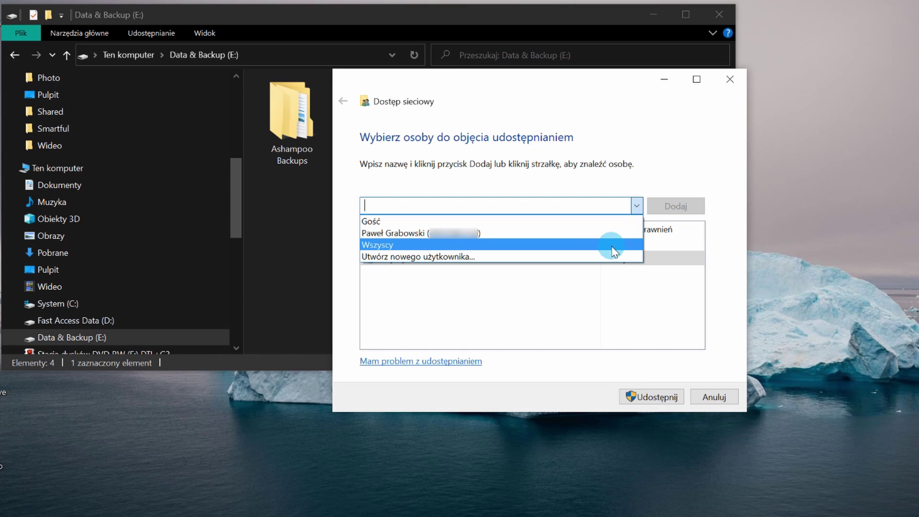
click(613, 247)
click(675, 208)
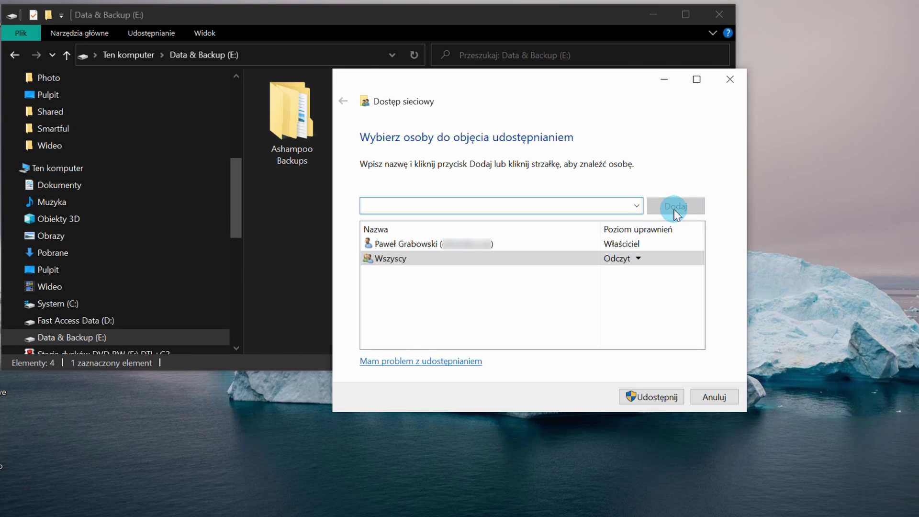
Step: Set the Wszyscy permission level to Odczyt/zapis, share the folder and finish the sharing wizard
click(639, 260)
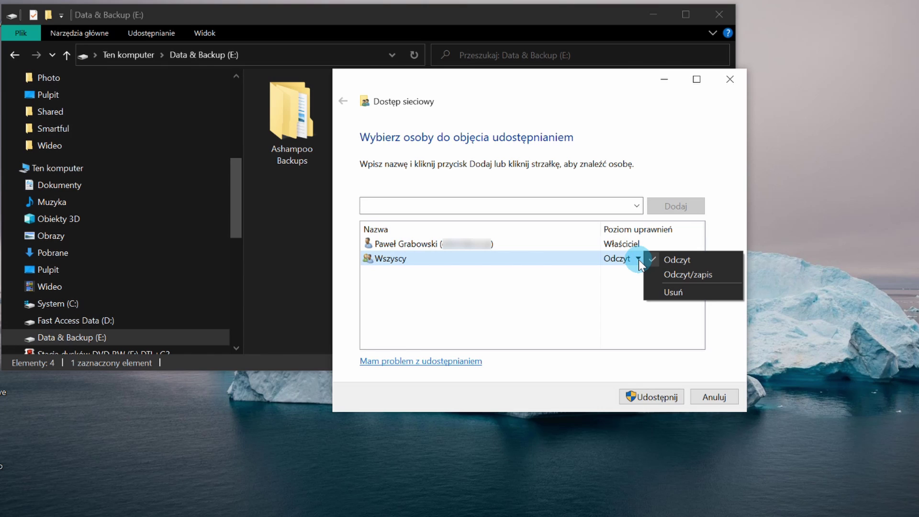
click(676, 275)
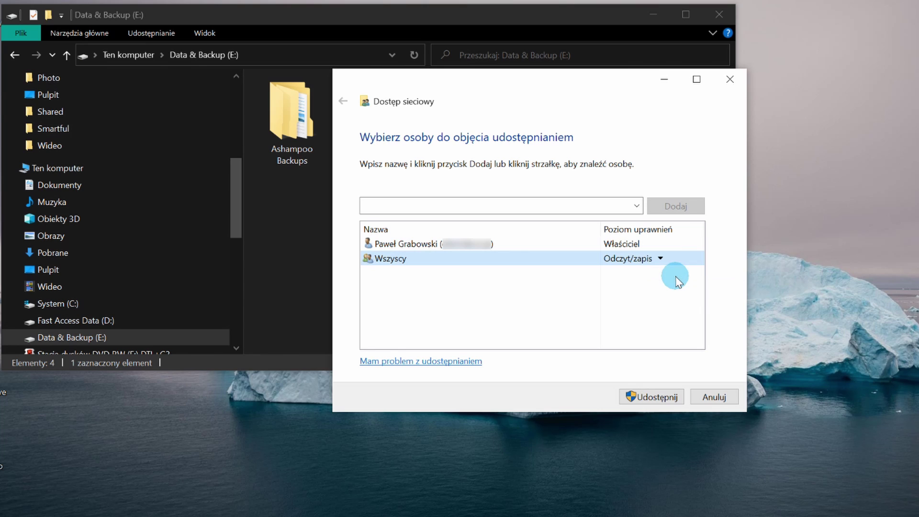
click(651, 404)
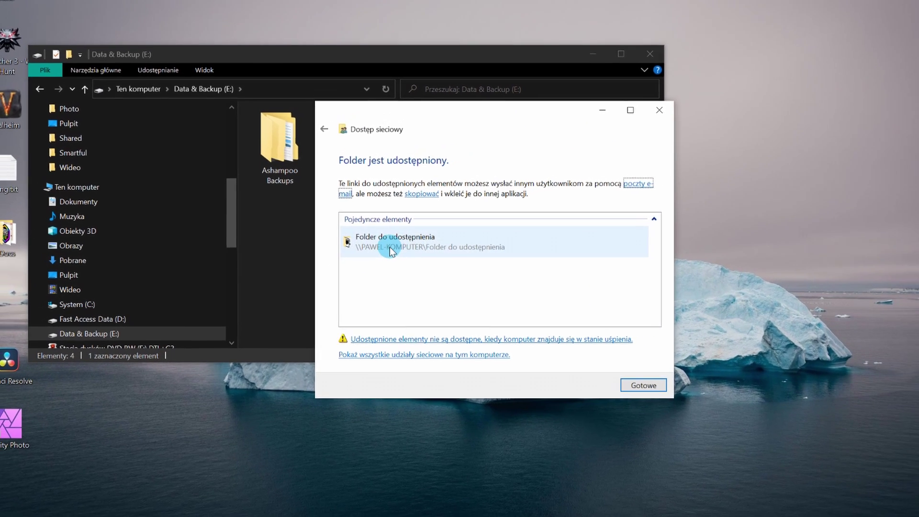
click(644, 385)
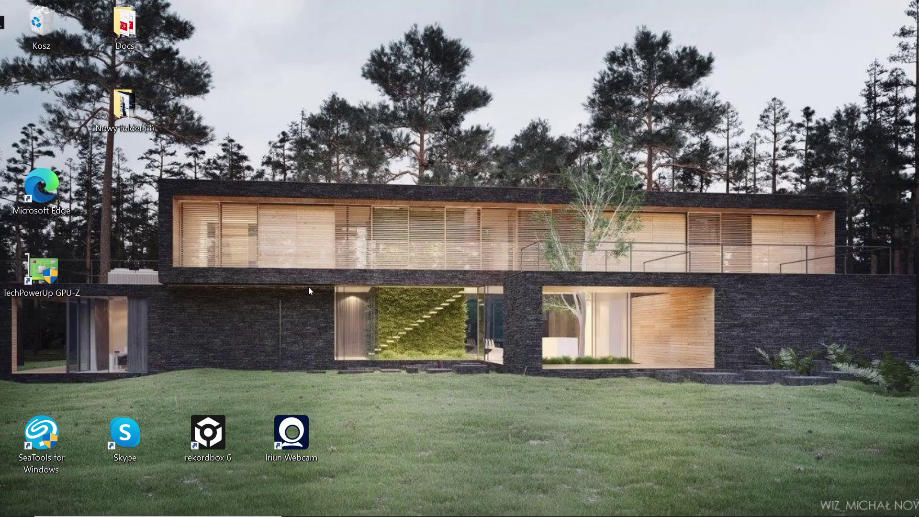
Step: On the laptop, browse the network in File Explorer to the desktop computer's shared "Folder do udostępnienia" and open it
mouse_move(394, 512)
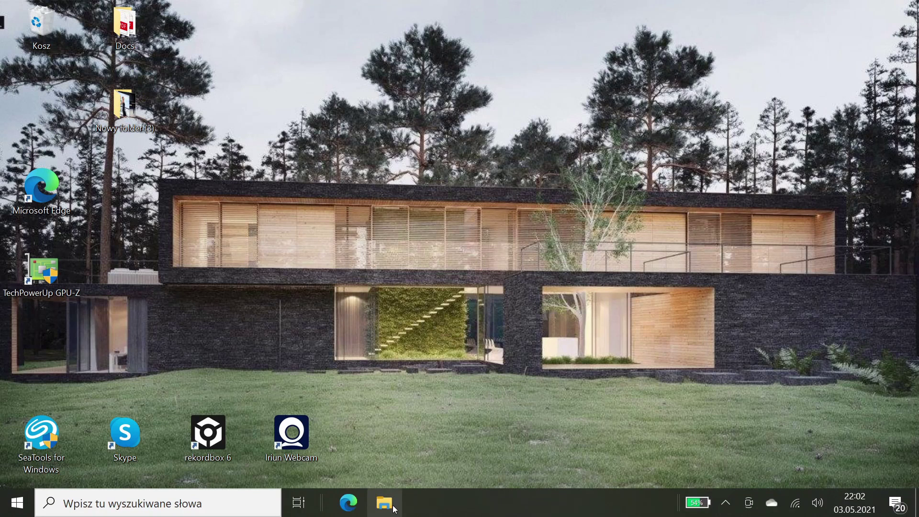
click(393, 508)
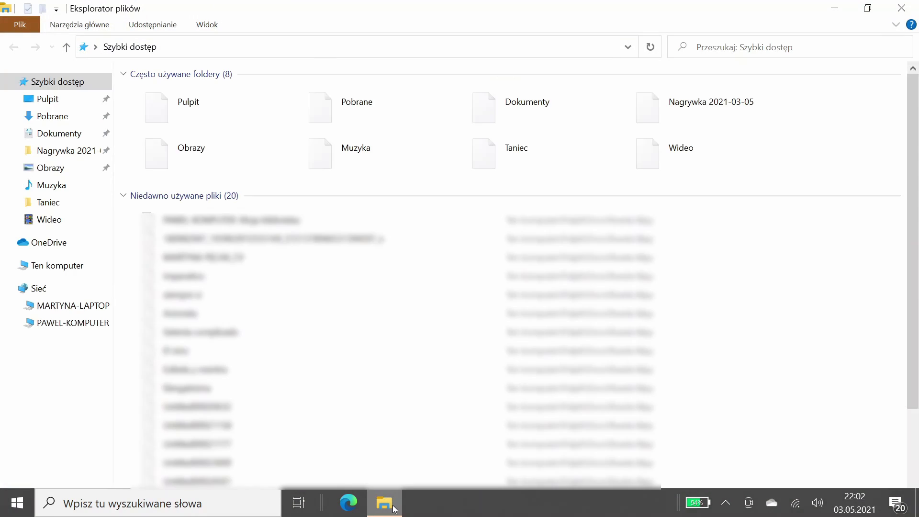
click(62, 288)
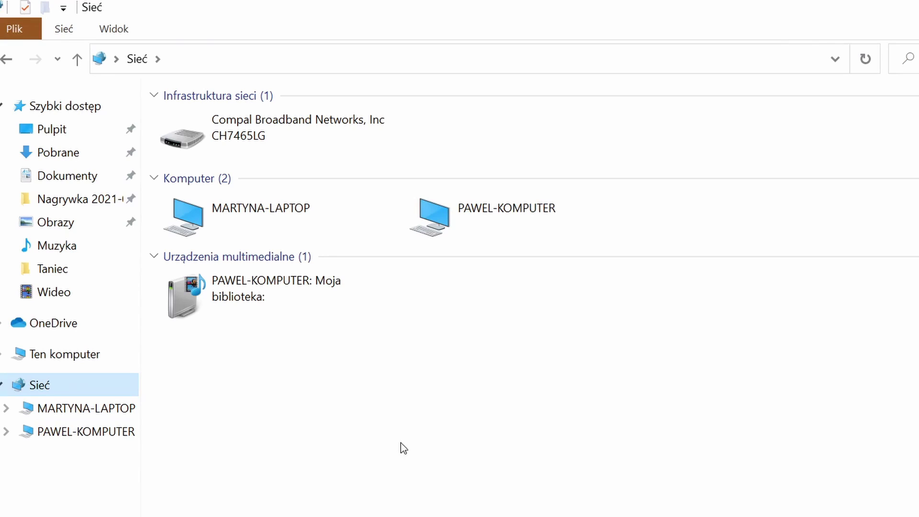
double_click(450, 216)
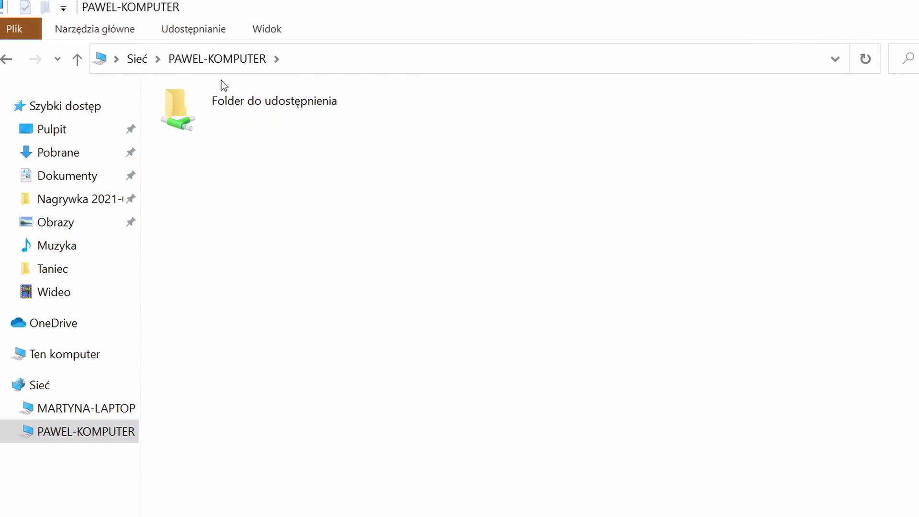
click(224, 103)
double_click(224, 103)
Step: Create a new text document named "Test" in the shared folder
scroll(550, 359, down, 14)
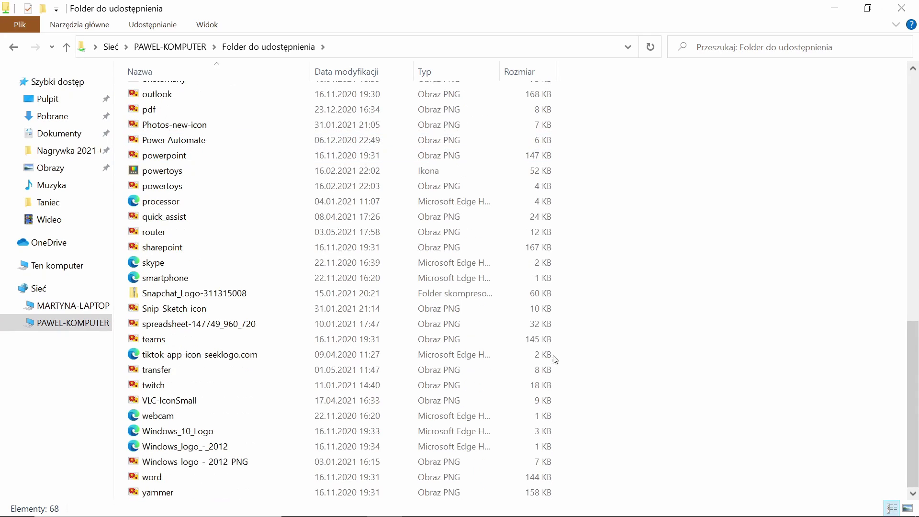
right_click(495, 217)
mouse_move(584, 354)
click(680, 323)
text(Test)
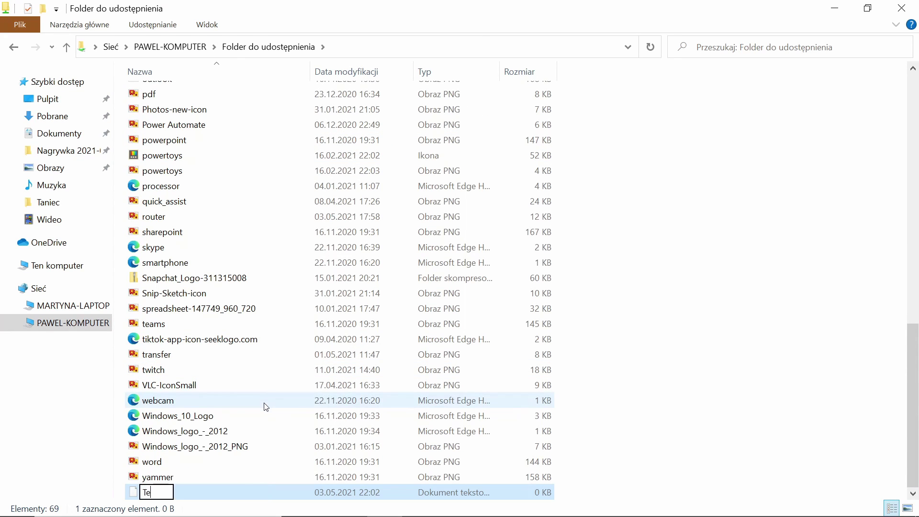
key(Return)
Step: Open the Test document, enter "123123asd" as its content and save the file
key(Return)
text(123123asd)
key(ctrl+s)
click(33, 47)
click(71, 110)
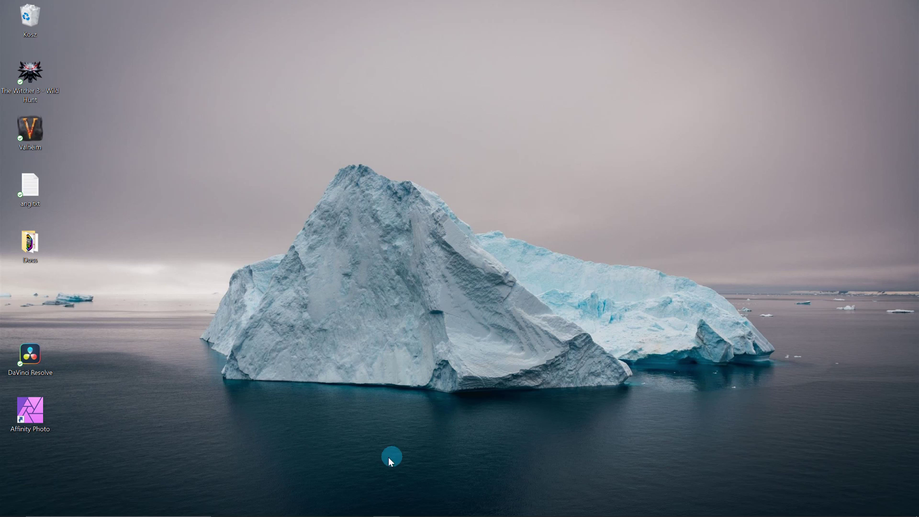
Step: Switch back to the desktop computer and show the network's computers in File Explorer, with the DTLplus (G:) drive collapsed
click(334, 512)
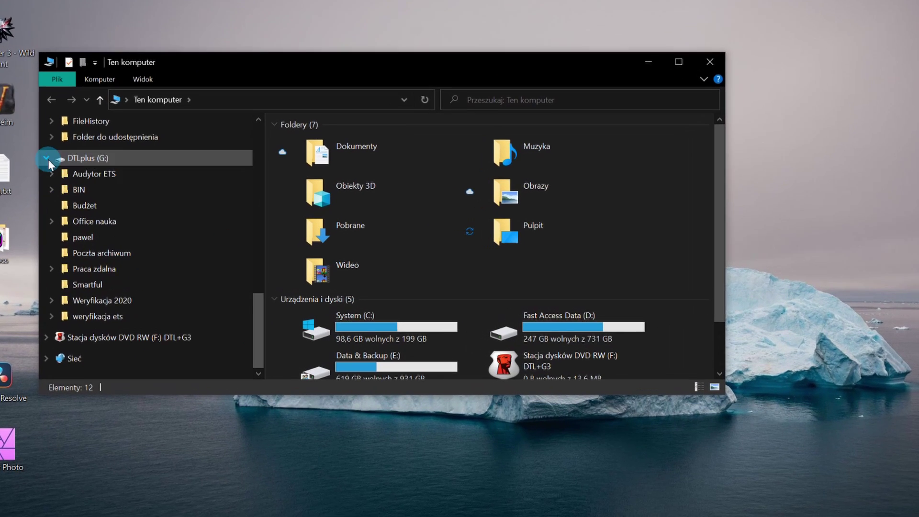
click(73, 195)
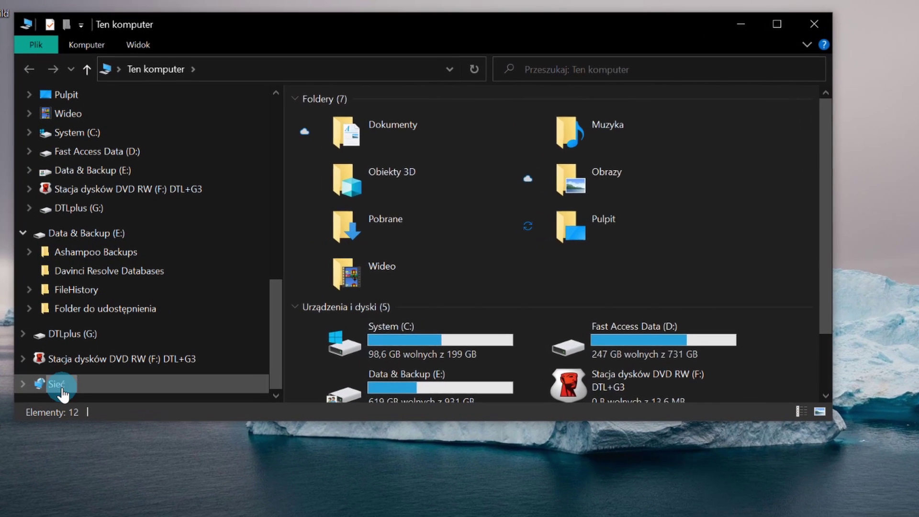
click(61, 376)
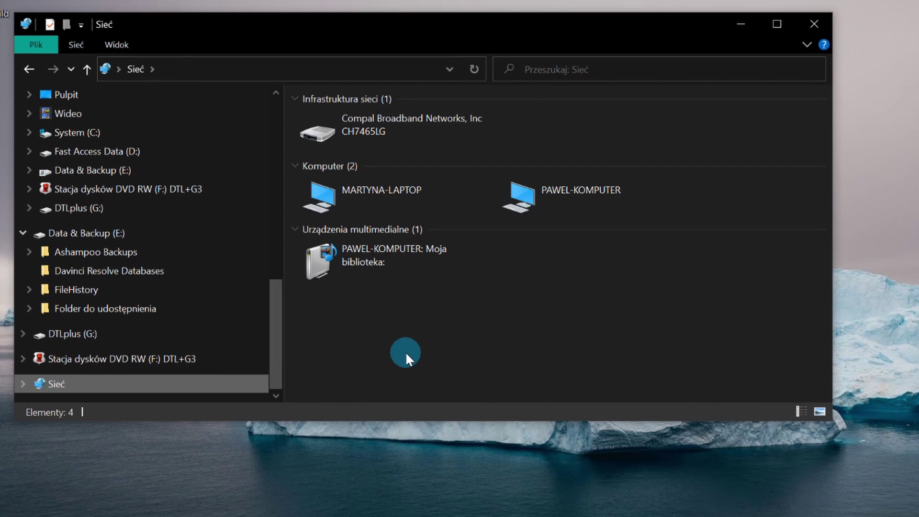
Step: Open the desktop computer's network shares and bring up the advanced sharing settings of the "e" share
double_click(545, 189)
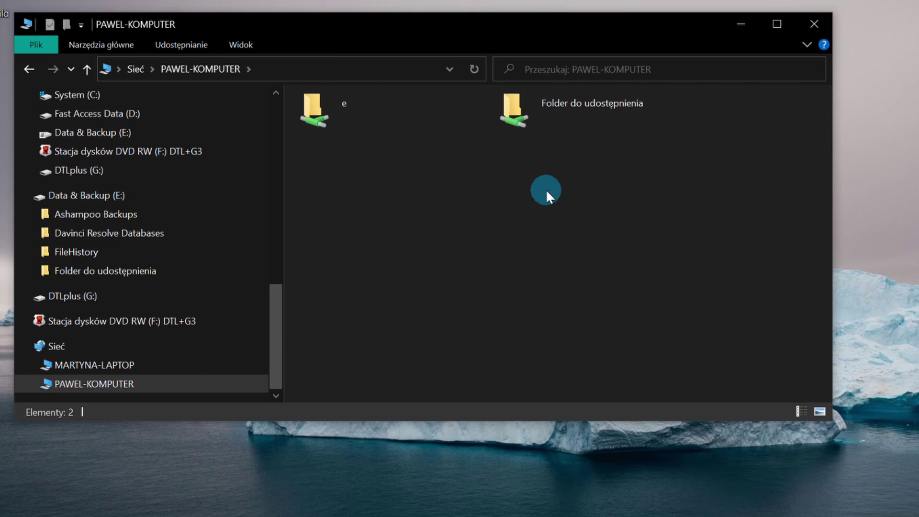
right_click(347, 105)
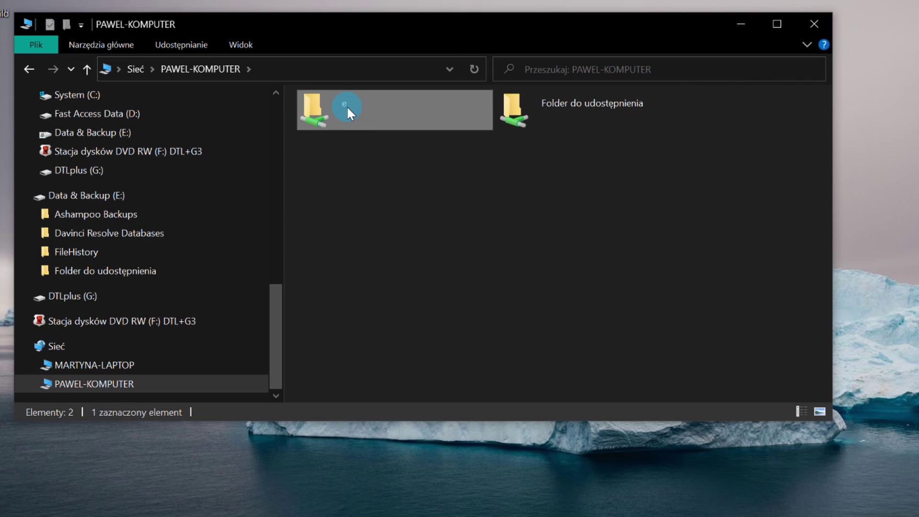
mouse_move(544, 235)
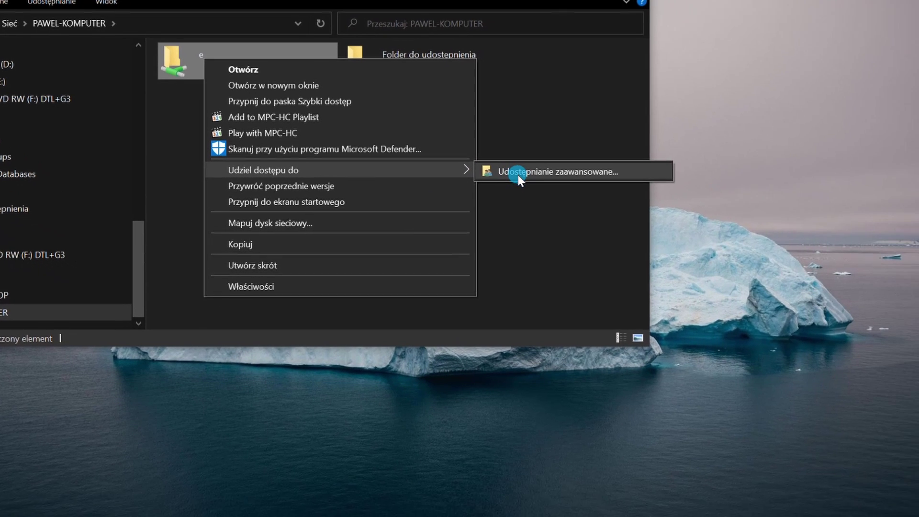
click(690, 230)
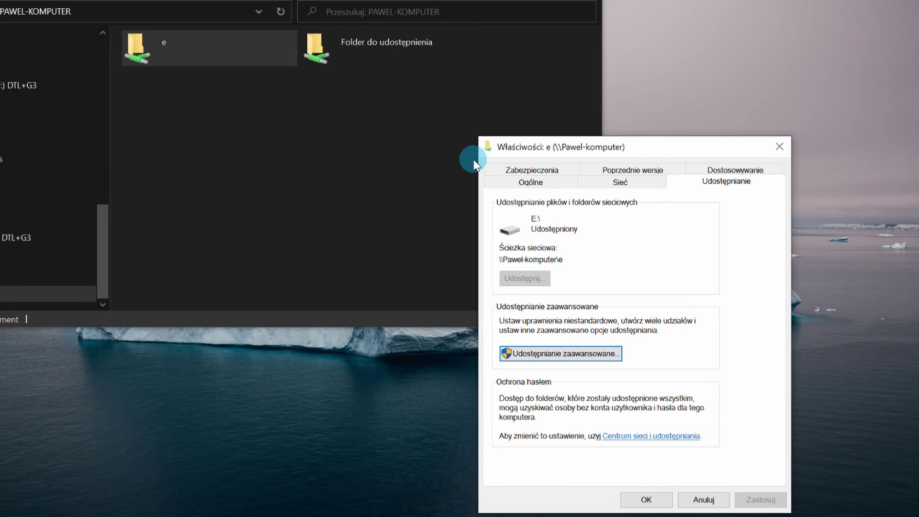
click(559, 354)
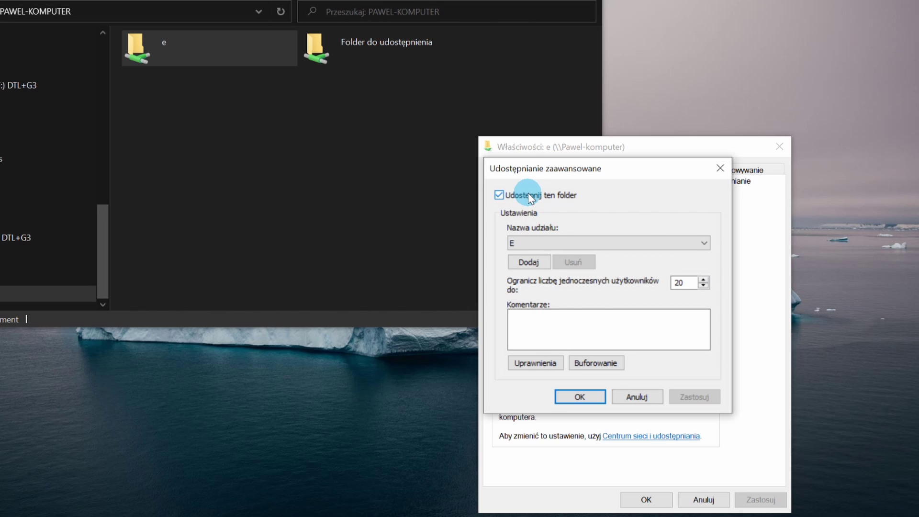
Step: Stop sharing the E drive, accept disconnecting its connected users, and close the share's properties
click(528, 196)
click(574, 400)
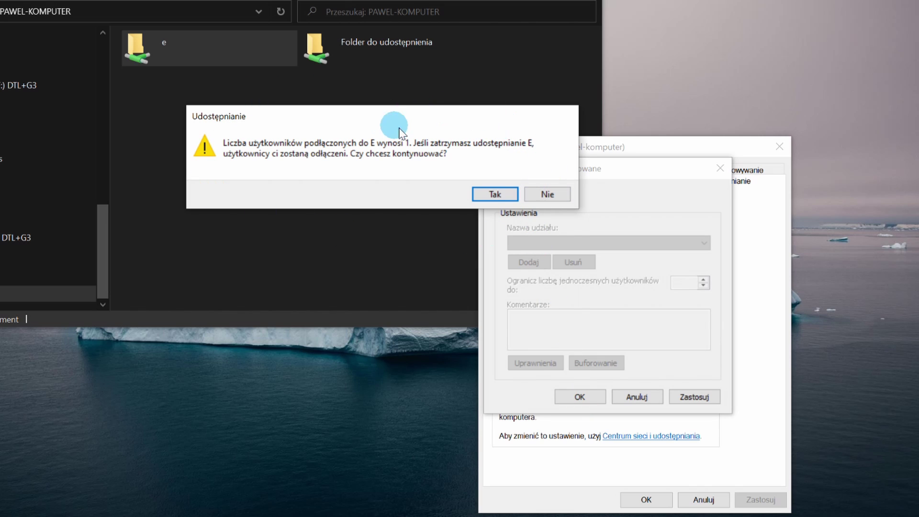
click(495, 194)
click(660, 501)
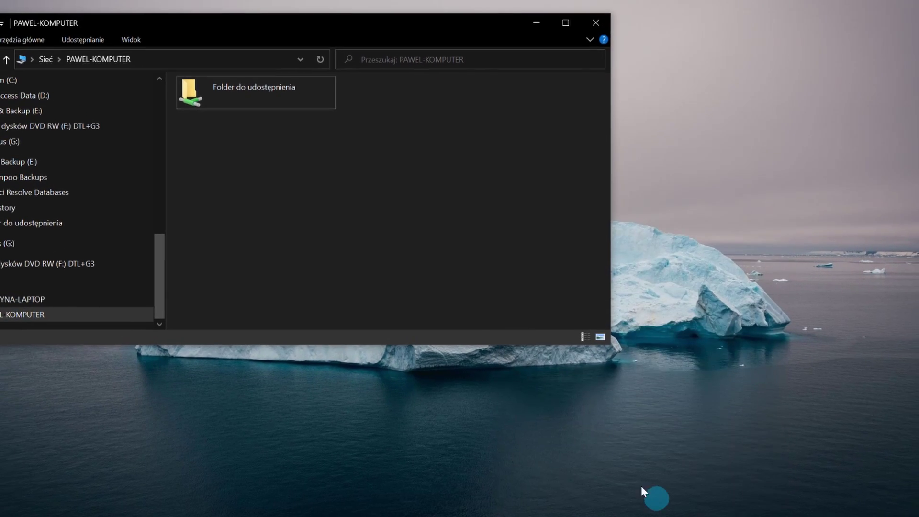